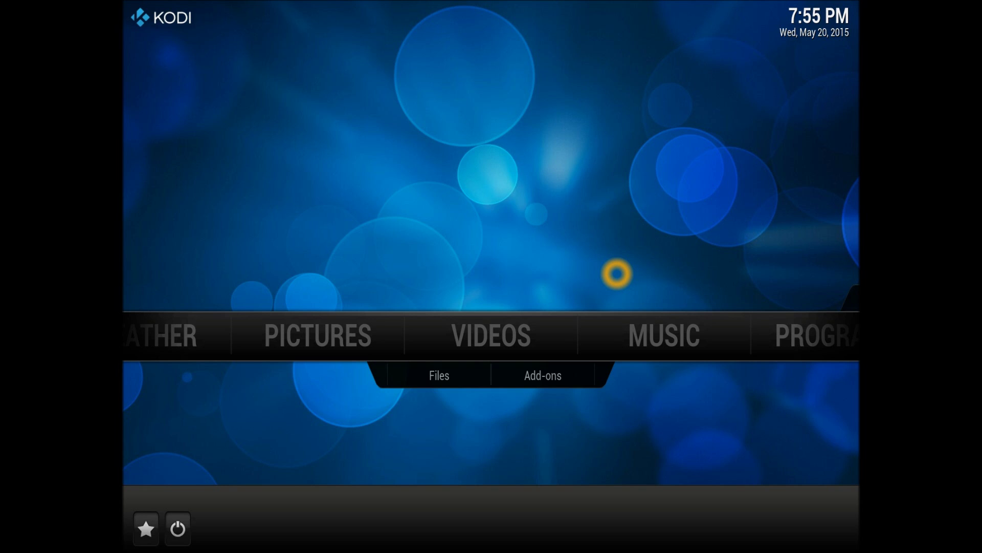
Open the file manager from the System section and start adding a new files source.
{"action": "left_click", "coordinate": [687, 350]}
{"action": "right_click", "coordinate": [688, 351]}
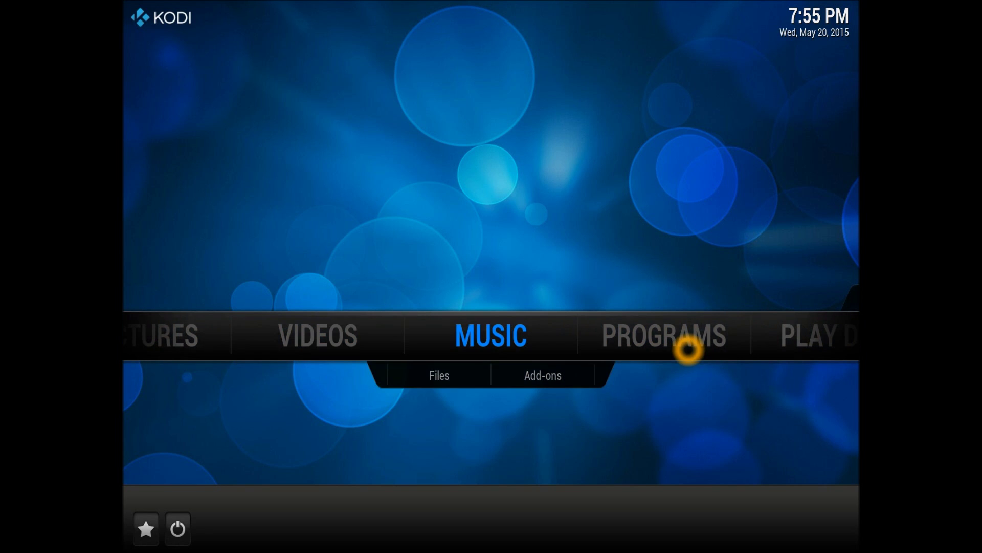
{"action": "mouse_move", "coordinate": [732, 344]}
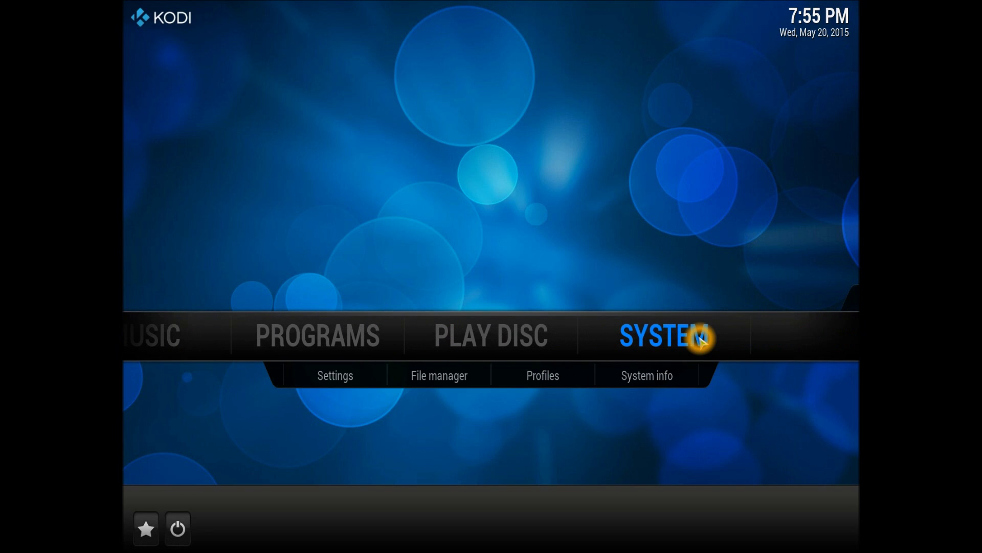
{"action": "left_click", "coordinate": [481, 377]}
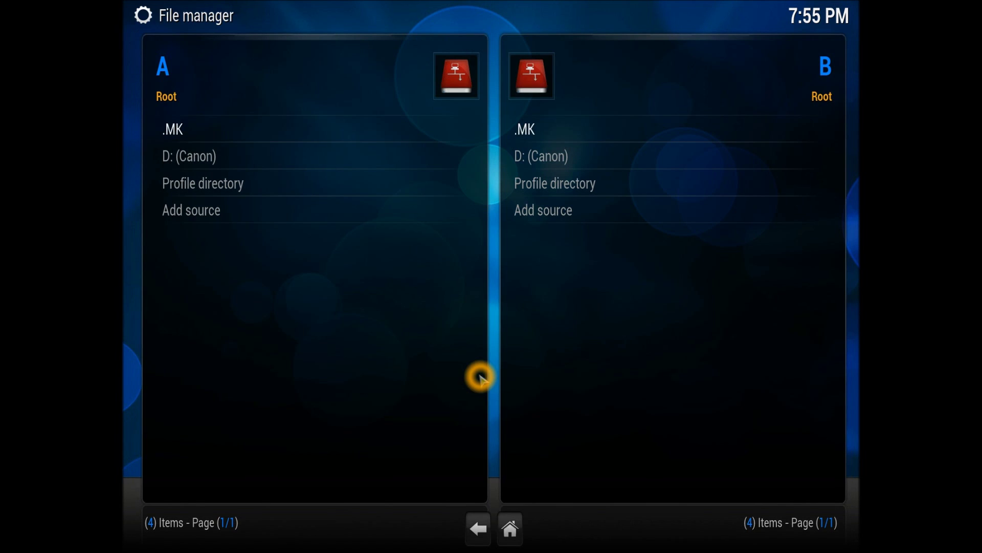
{"action": "left_click", "coordinate": [275, 217]}
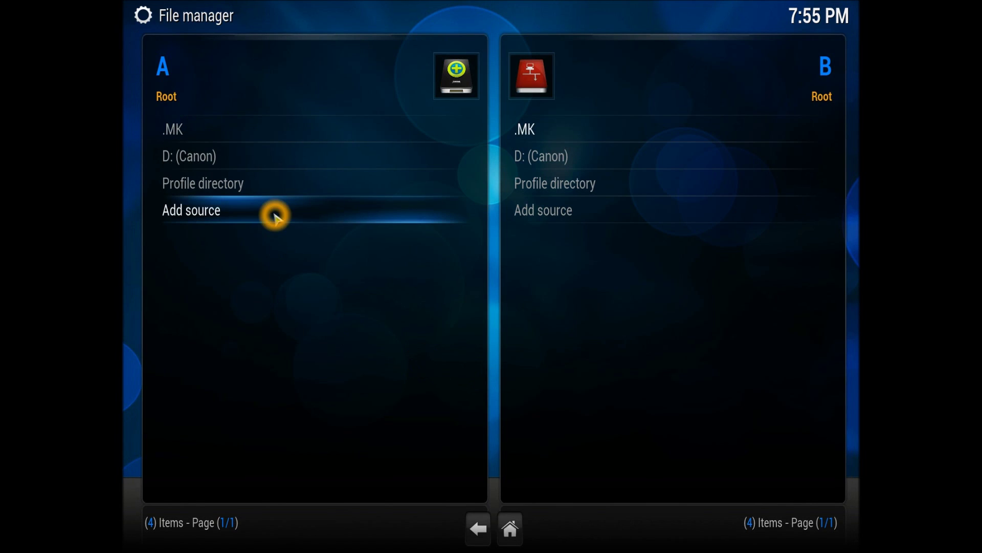
{"action": "left_click", "coordinate": [275, 217]}
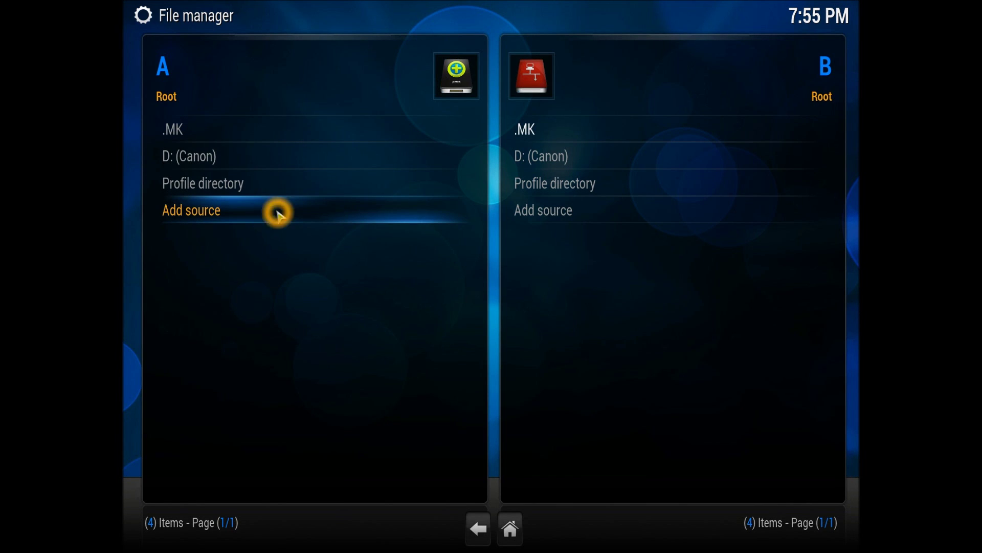
{"action": "left_click", "coordinate": [275, 216]}
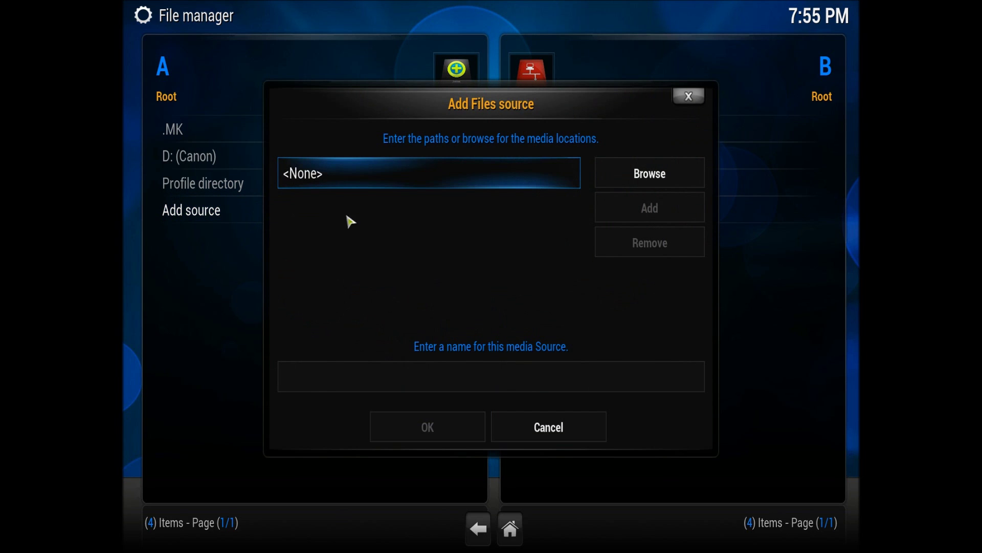
{"action": "left_click", "coordinate": [358, 184]}
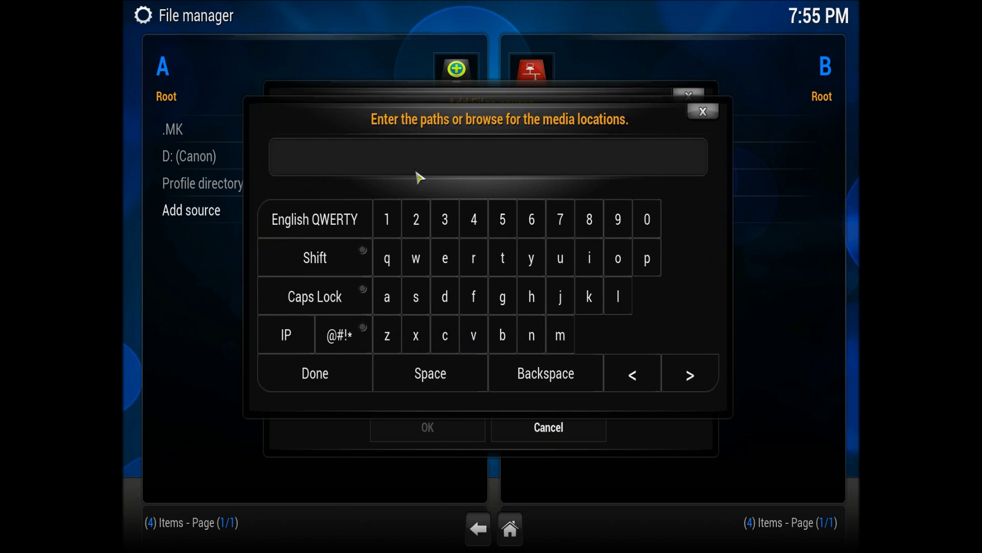
{"action": "left_click", "coordinate": [463, 168]}
{"action": "type", "text": "http:"}
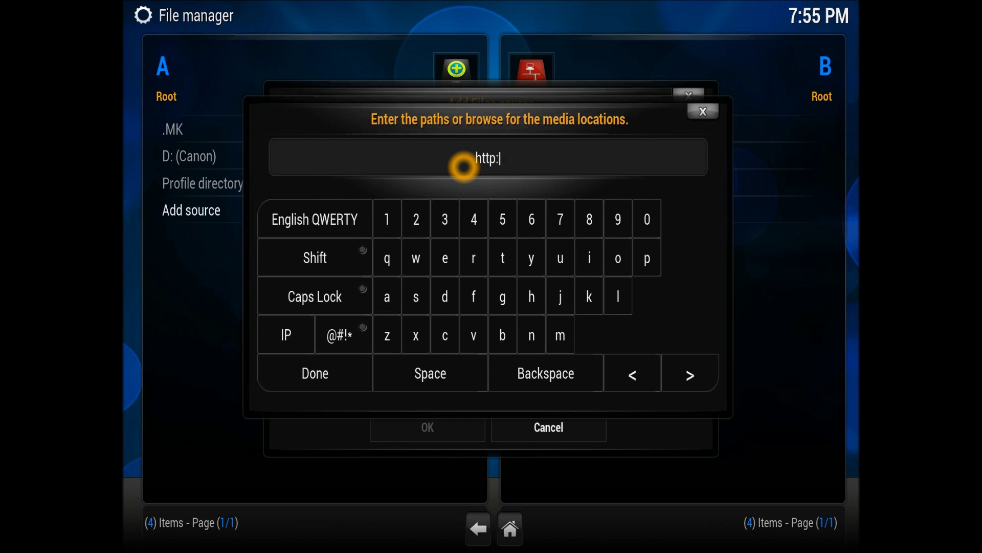
{"action": "type", "text": "//kang"}
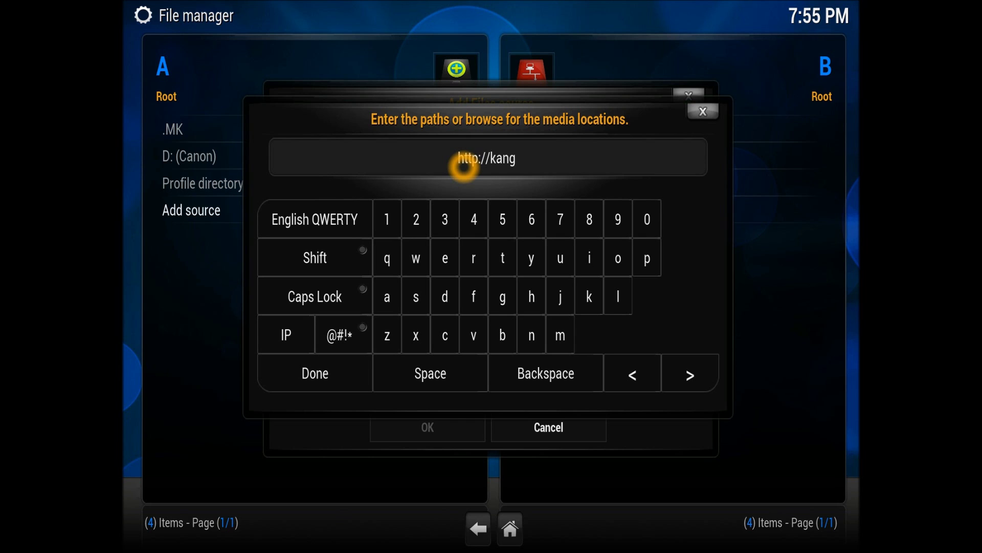
{"action": "type", "text": "ote"}
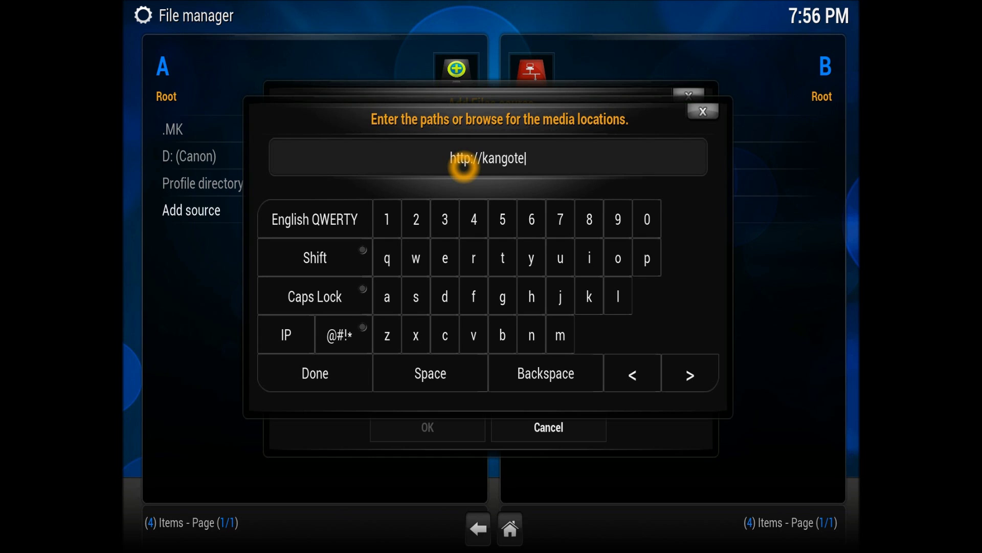
{"action": "type", "text": "k.com"}
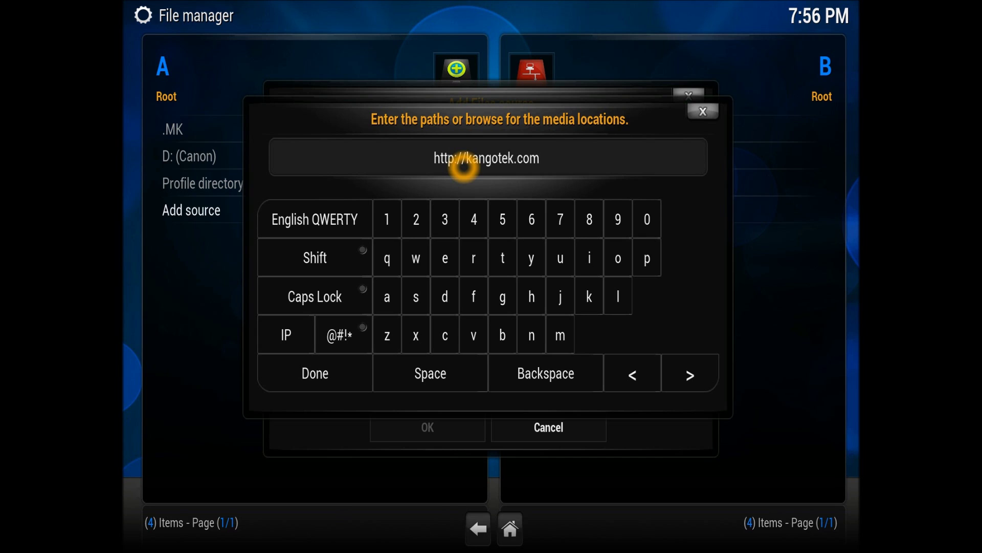
{"action": "type", "text": "/repo"}
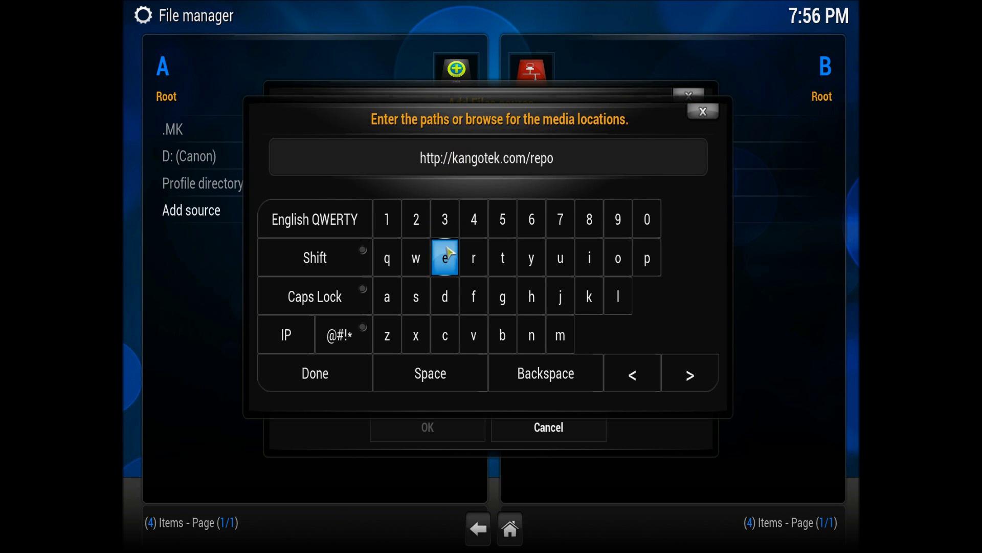
{"action": "left_click", "coordinate": [356, 369]}
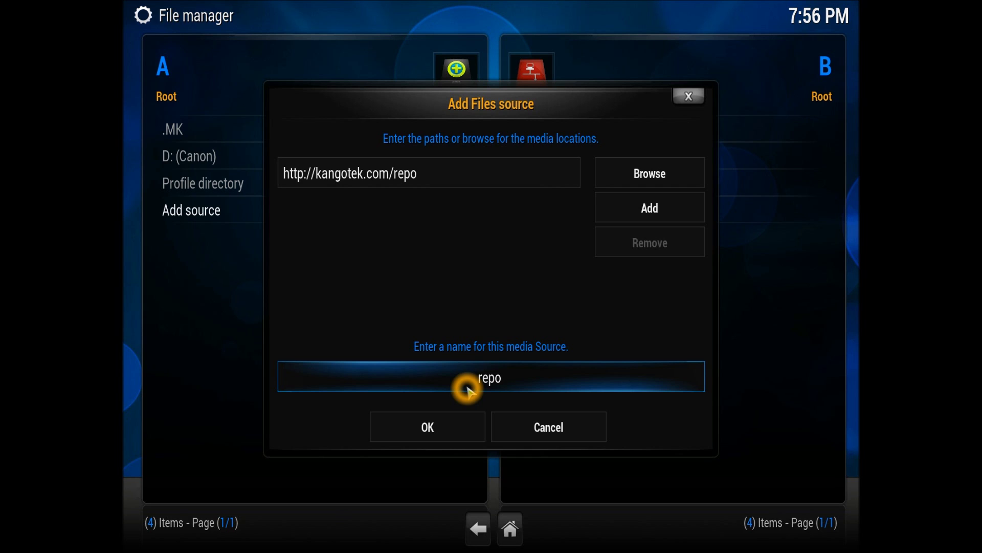
Name the media source Kango and save it.
{"action": "key", "text": "BackSpace"}
{"action": "key", "text": "BackSpace"}
{"action": "key", "text": "BackSpace"}
{"action": "key", "text": "BackSpace"}
{"action": "type", "text": "Kar"}
{"action": "key", "text": "BackSpace"}
{"action": "type", "text": "ngo"}
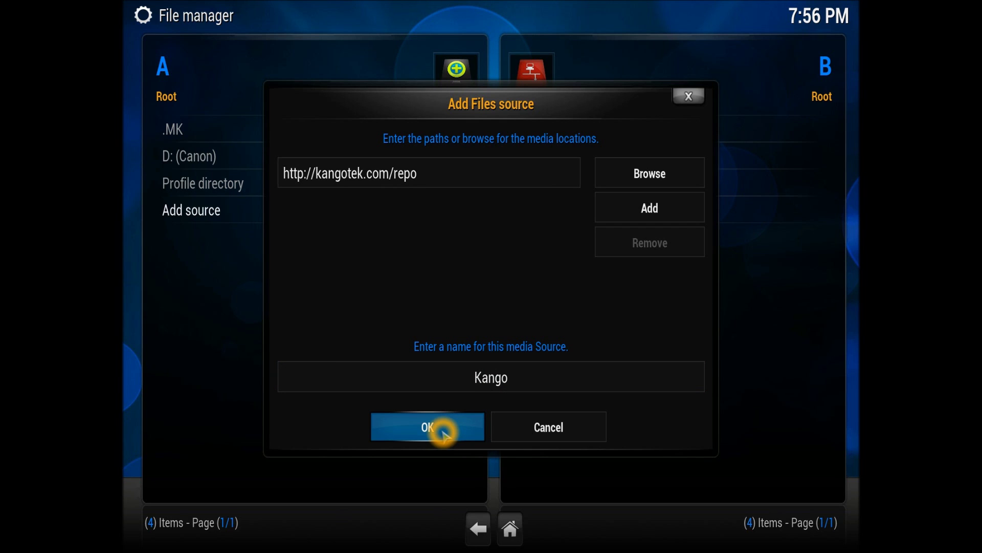
{"action": "left_click", "coordinate": [443, 433]}
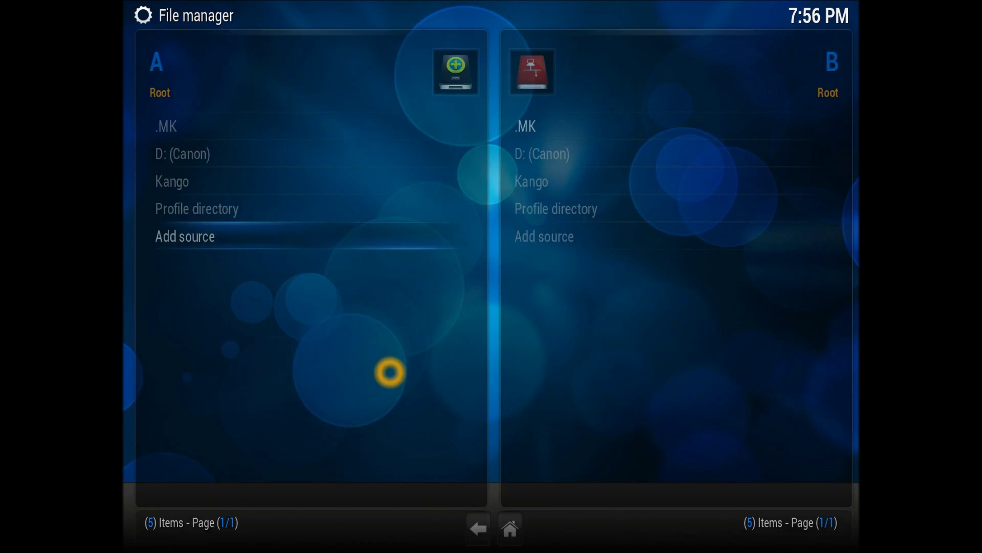
Leave the file manager and open the Add-ons section of the settings.
{"action": "key", "text": "Escape"}
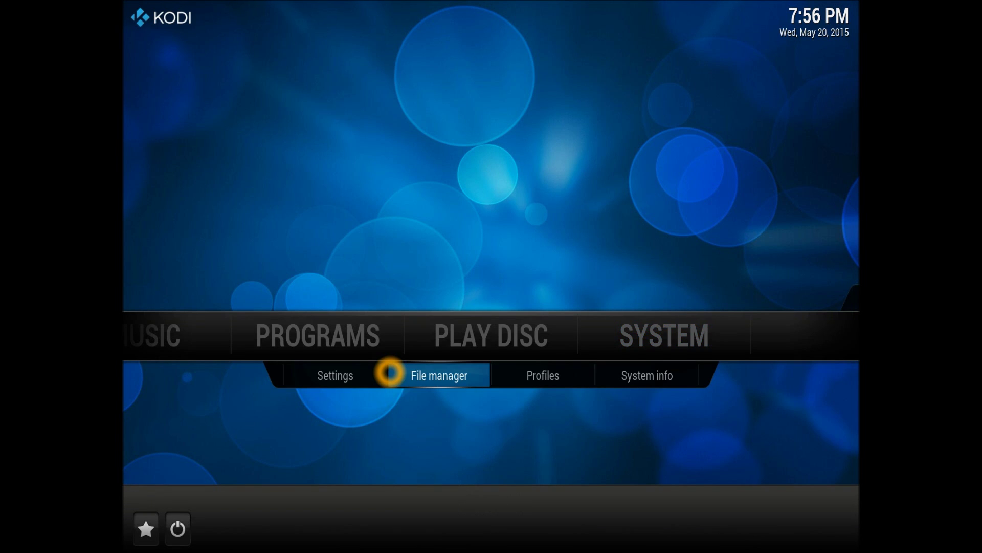
{"action": "key", "text": "Left"}
{"action": "key", "text": "Return"}
{"action": "key", "text": "Down"}
{"action": "key", "text": "Down"}
{"action": "key", "text": "Down"}
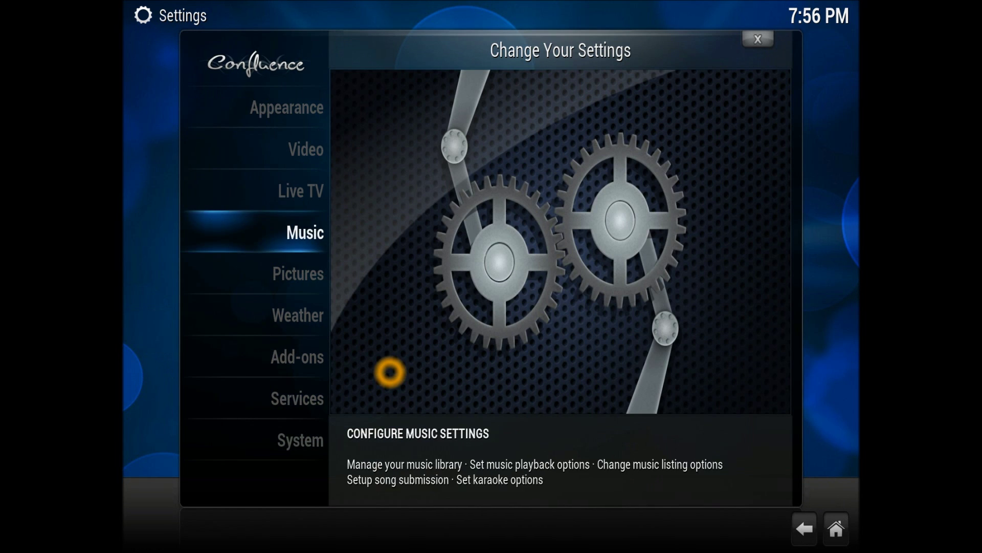
{"action": "key", "text": "Down"}
{"action": "key", "text": "Down"}
{"action": "key", "text": "Down"}
{"action": "key", "text": "Return"}
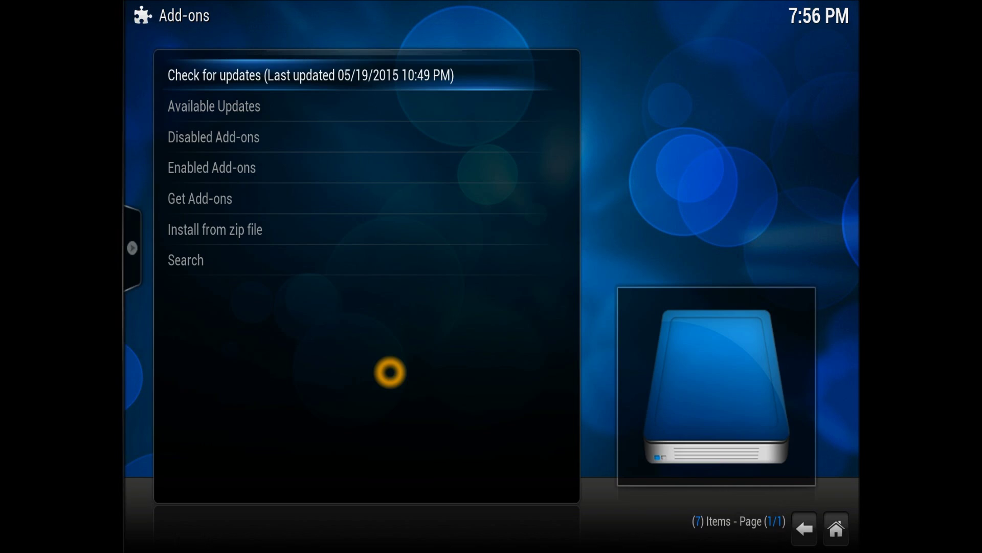
Choose to install an add-on from a zip file and open the Kango source.
{"action": "key", "text": "Down"}
{"action": "key", "text": "Down"}
{"action": "key", "text": "Down"}
{"action": "key", "text": "Down"}
{"action": "key", "text": "Down"}
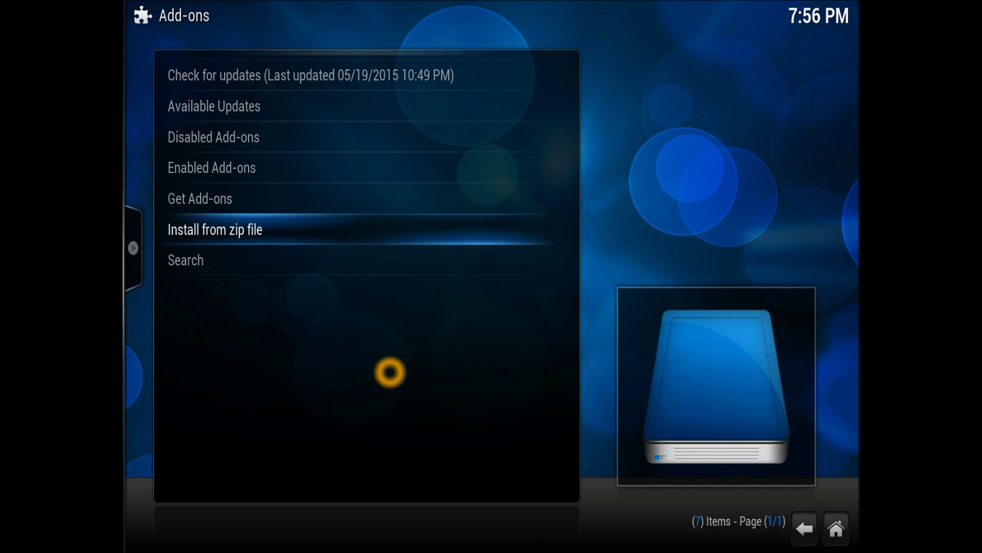
{"action": "key", "text": "Return"}
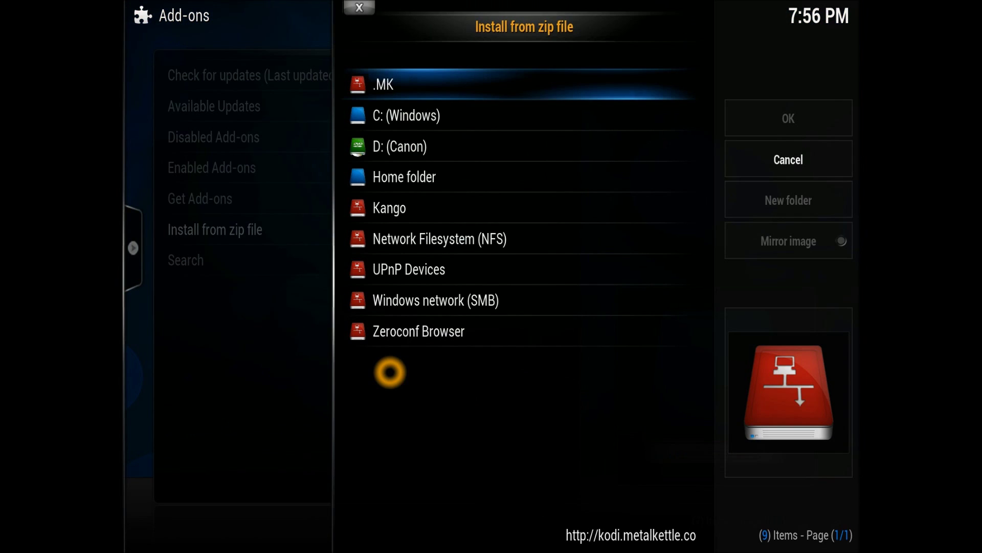
{"action": "key", "text": "Down"}
{"action": "key", "text": "Down"}
{"action": "key", "text": "Down"}
{"action": "key", "text": "Down"}
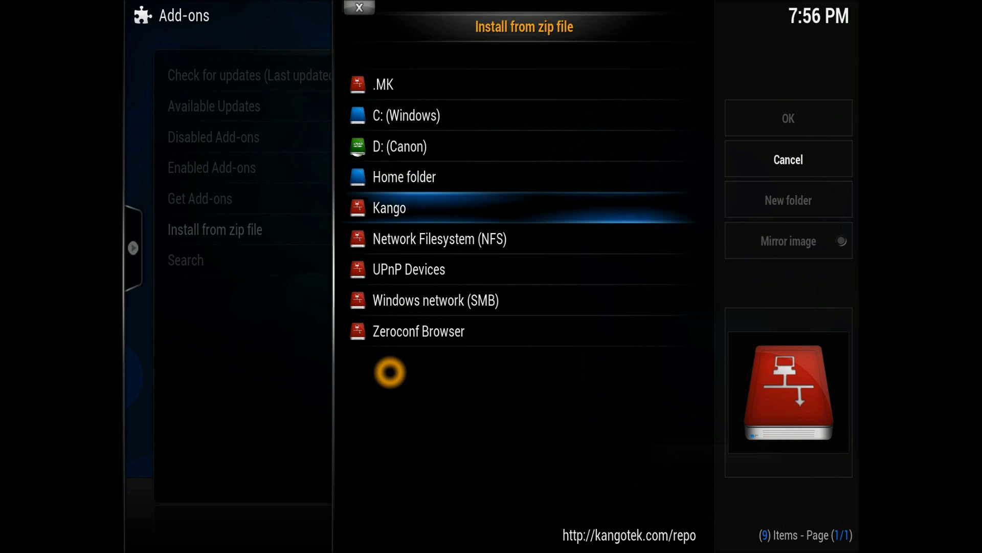
{"action": "key", "text": "Return"}
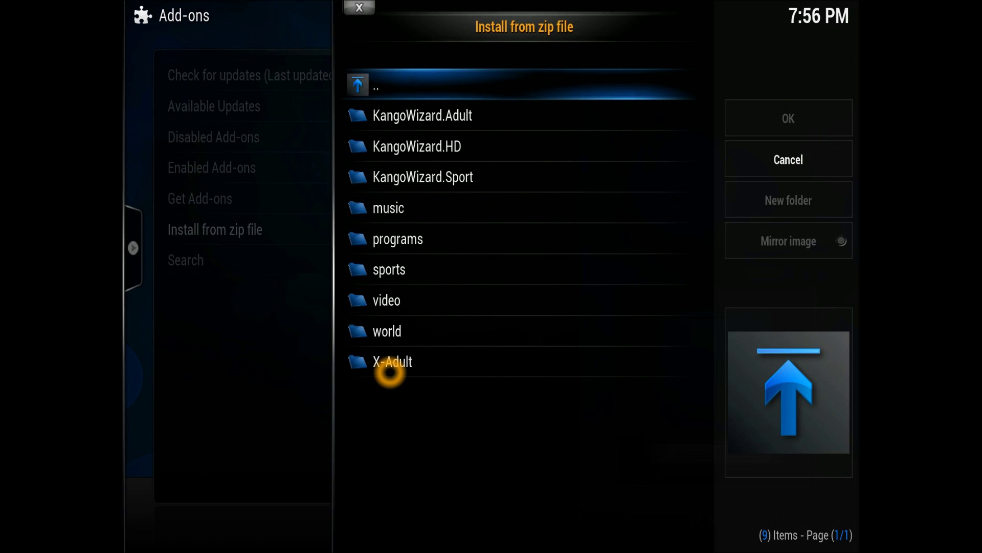
Look through the KangoWizard and category folders in the Kango source.
{"action": "key", "text": "Down"}
{"action": "key", "text": "Down"}
{"action": "key", "text": "Up"}
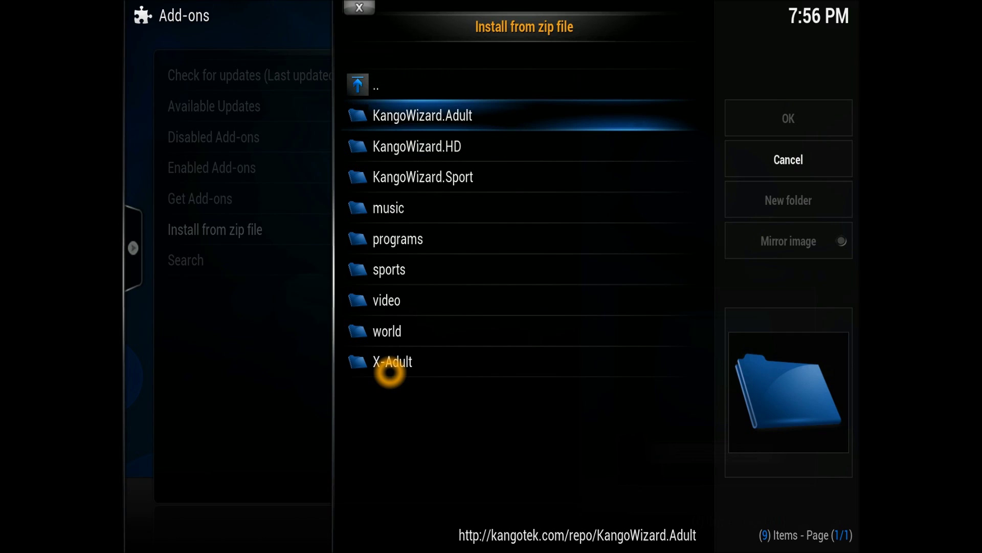
{"action": "key", "text": "Down"}
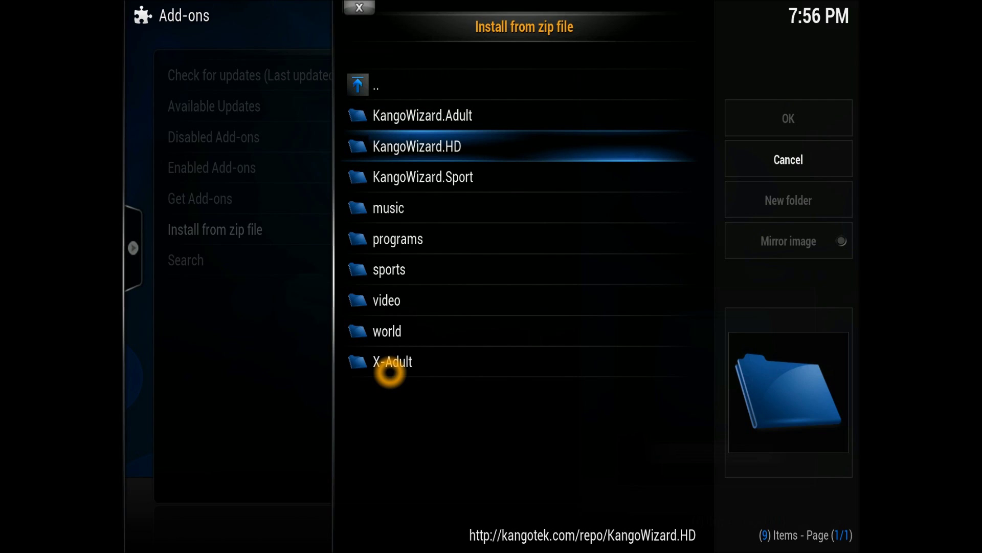
{"action": "key", "text": "Down"}
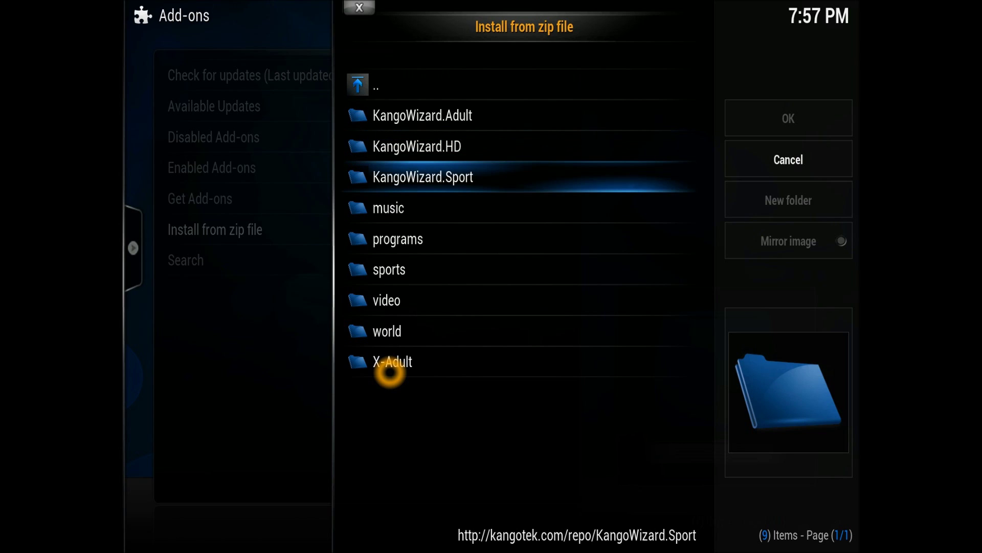
{"action": "key", "text": "Down"}
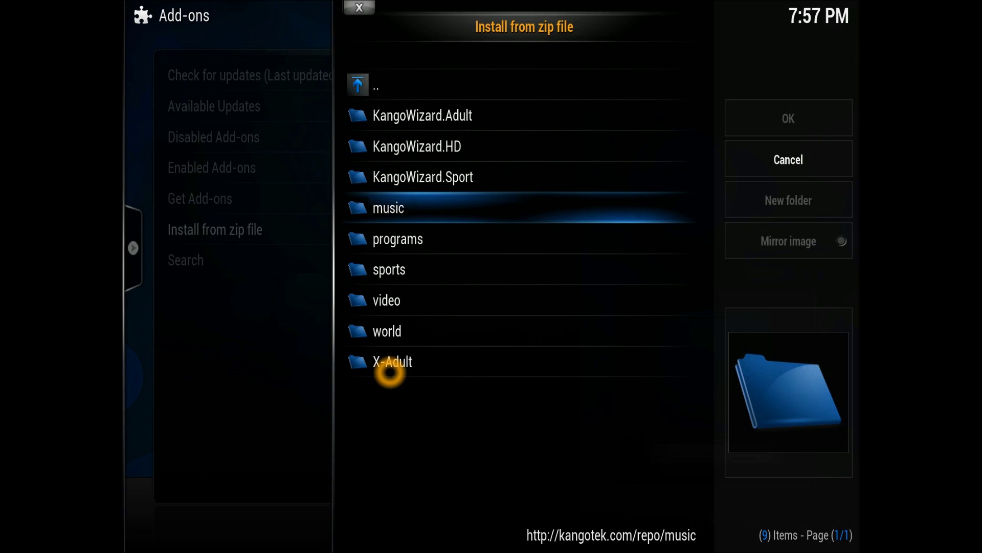
{"action": "key", "text": "Up"}
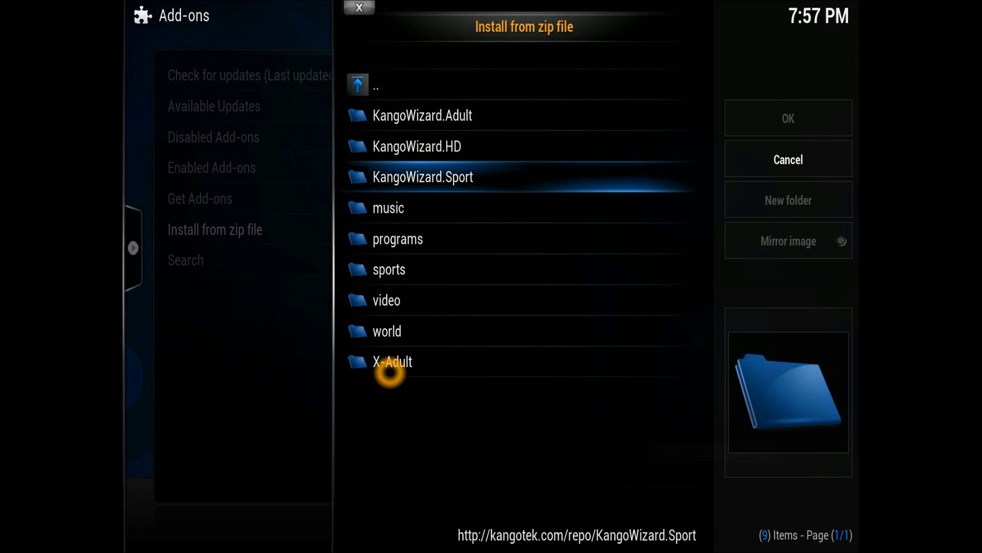
{"action": "key", "text": "Down"}
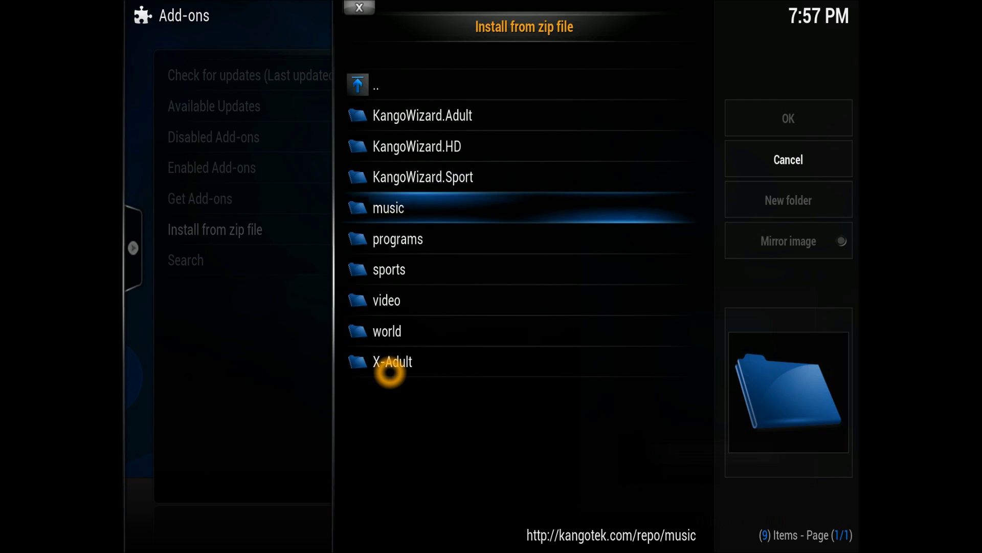
{"action": "key", "text": "Down"}
{"action": "key", "text": "Up"}
Examine the zip files in the music folder and return to the folder list.
{"action": "key", "text": "Return"}
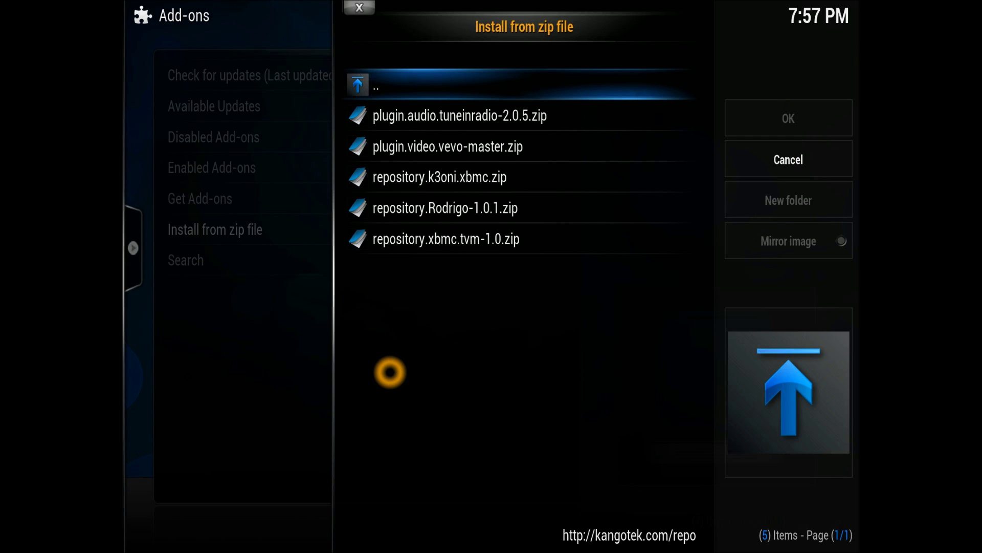
{"action": "key", "text": "Down"}
{"action": "key", "text": "Down"}
{"action": "key", "text": "Down"}
{"action": "key", "text": "Down"}
{"action": "key", "text": "Down"}
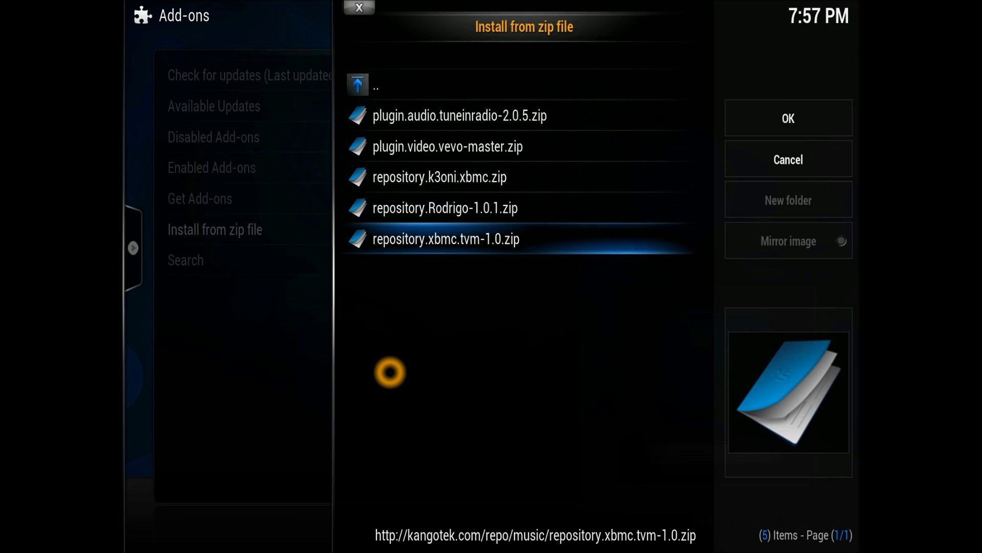
{"action": "key", "text": "BackSpace"}
Examine the zip files in the programs folder and return to the folder list.
{"action": "key", "text": "Down"}
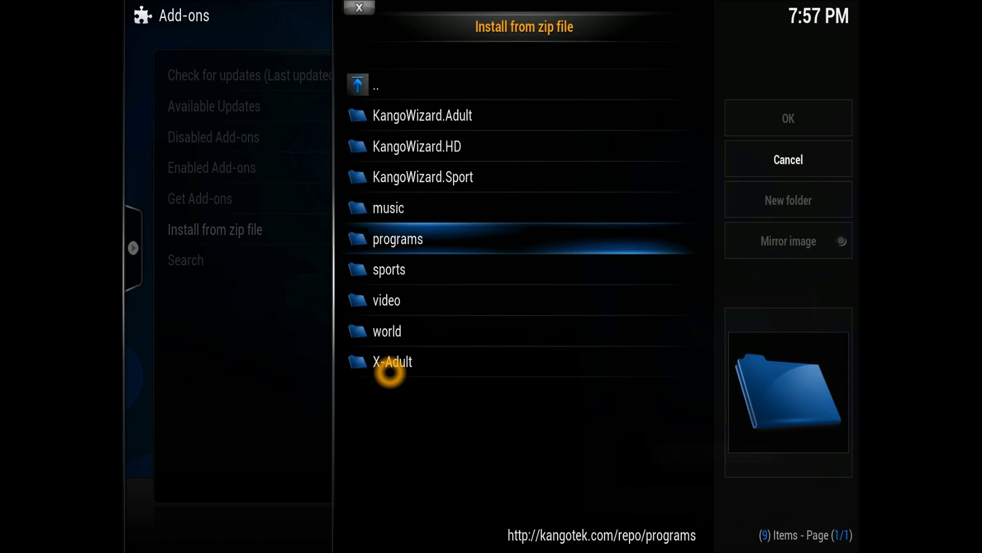
{"action": "key", "text": "Return"}
{"action": "key", "text": "Down"}
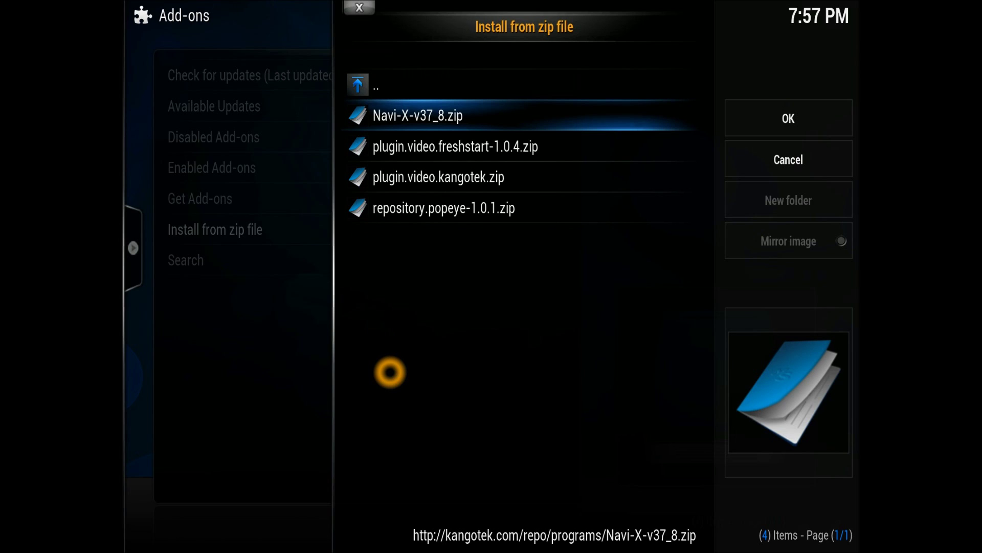
{"action": "key", "text": "Down"}
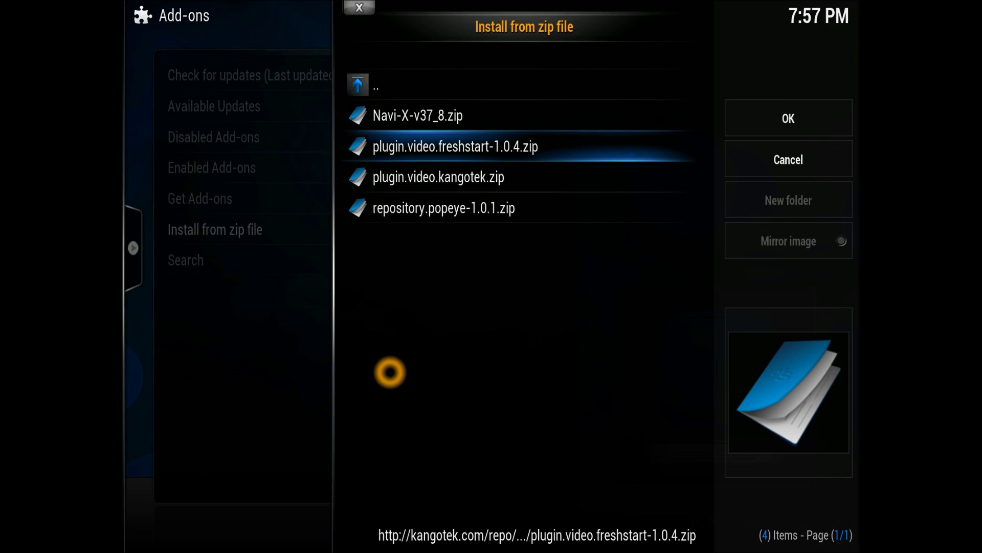
{"action": "key", "text": "Down"}
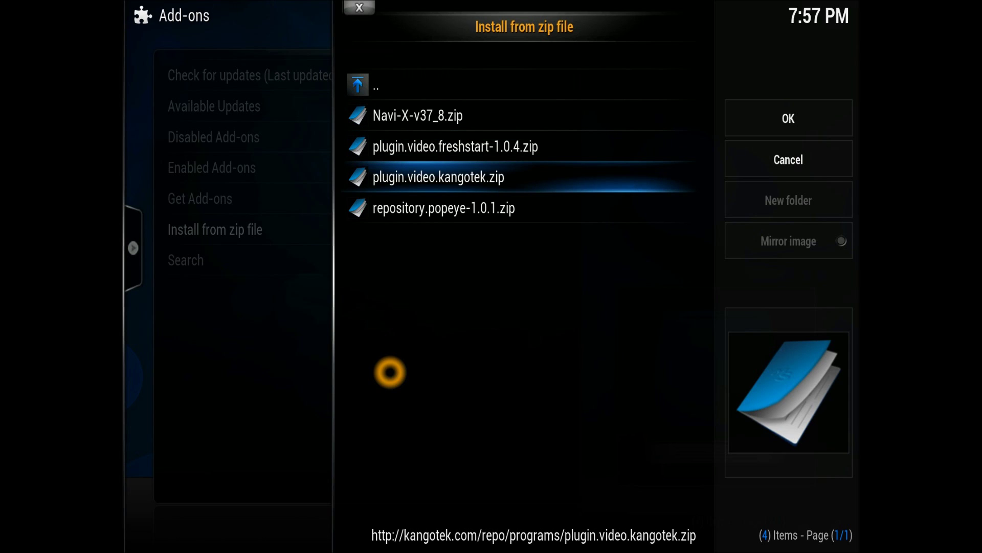
{"action": "key", "text": "BackSpace"}
Examine the repository zip files in the video folder and return to the folder list.
{"action": "key", "text": "Down"}
{"action": "key", "text": "Down"}
{"action": "key", "text": "Down"}
{"action": "key", "text": "Up"}
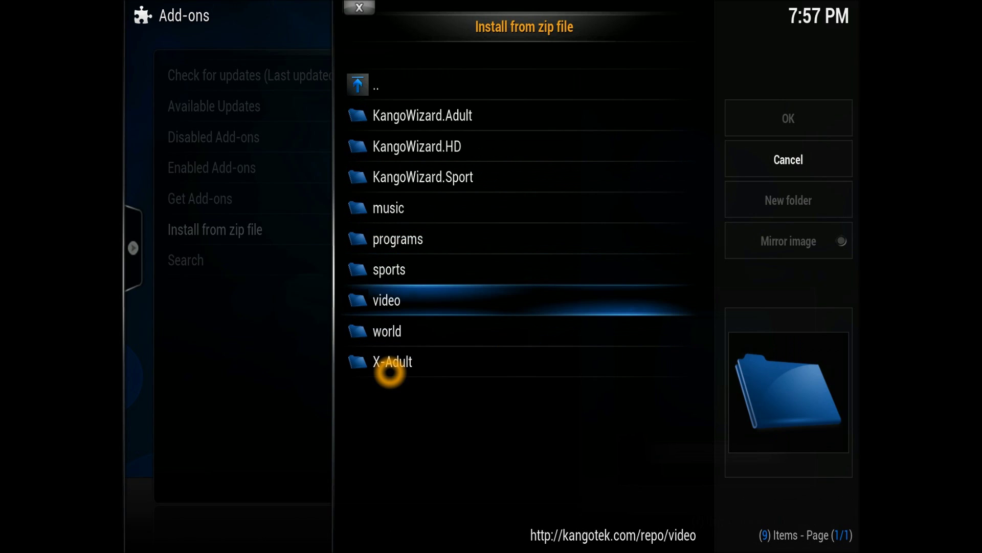
{"action": "key", "text": "Return"}
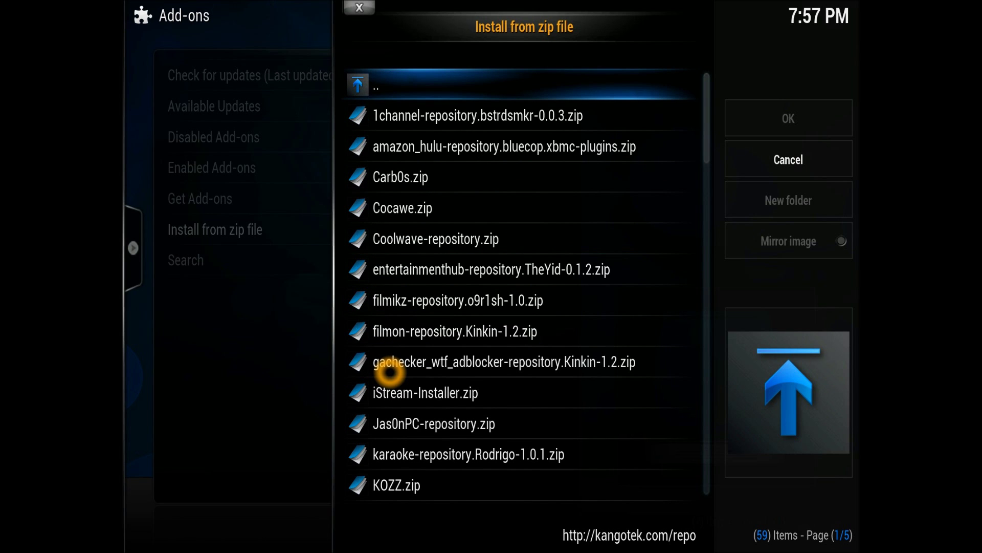
{"action": "key", "text": "Down"}
{"action": "key", "text": "Down"}
{"action": "key", "text": "Down"}
{"action": "key", "text": "Down"}
{"action": "key", "text": "Down"}
{"action": "key", "text": "Down"}
{"action": "key", "text": "Down"}
{"action": "key", "text": "Down"}
{"action": "key", "text": "Down"}
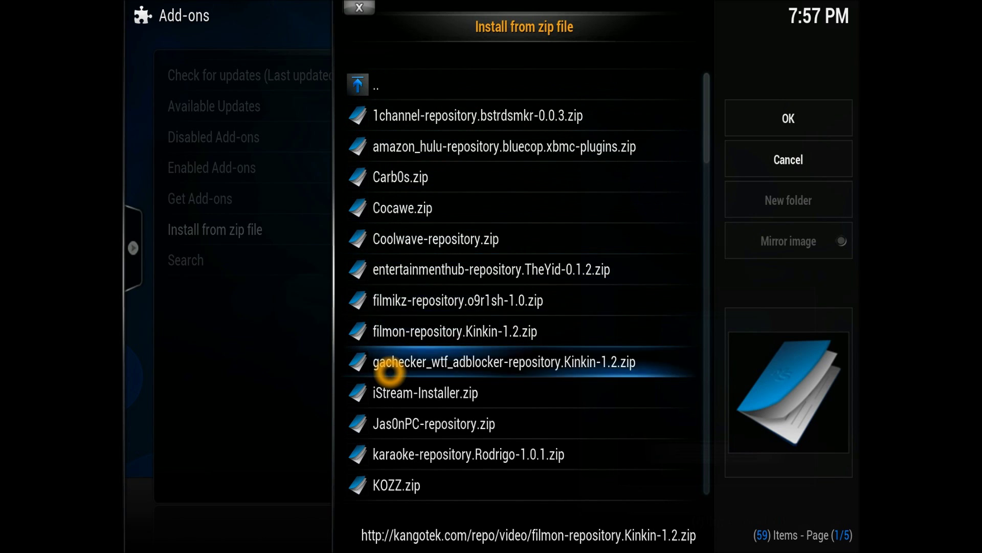
{"action": "key", "text": "Down"}
{"action": "key", "text": "Down"}
{"action": "key", "text": "Down"}
{"action": "key", "text": "Down"}
{"action": "key", "text": "Down"}
{"action": "key", "text": "Down"}
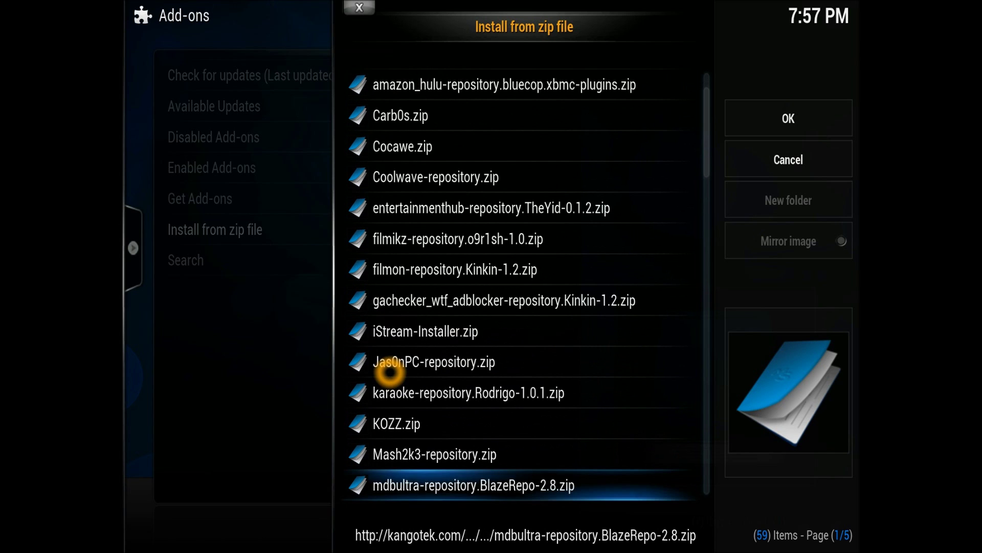
{"action": "key", "text": "Up"}
{"action": "key", "text": "Up"}
{"action": "key", "text": "Up"}
{"action": "key", "text": "Up"}
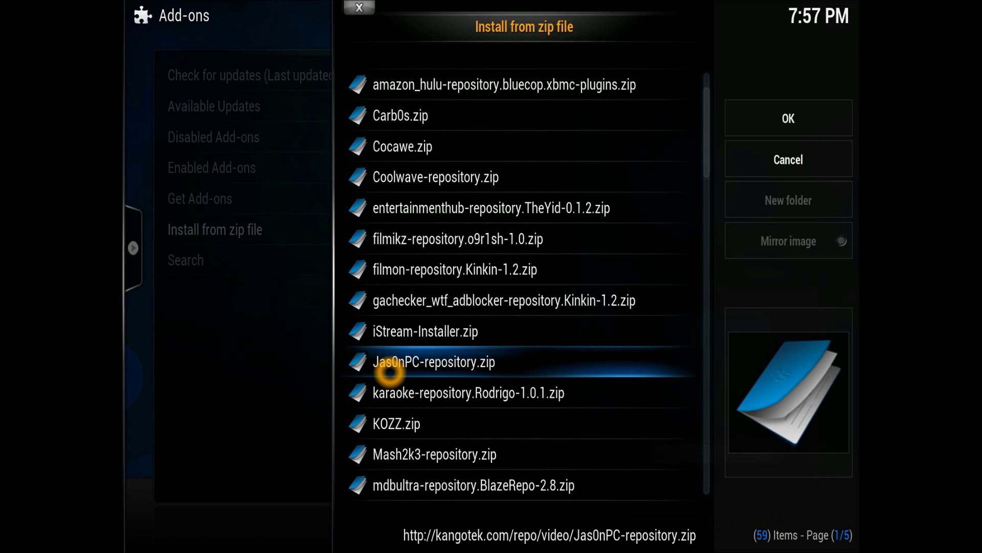
{"action": "key", "text": "Down"}
{"action": "key", "text": "Down"}
{"action": "key", "text": "Down"}
{"action": "key", "text": "Down"}
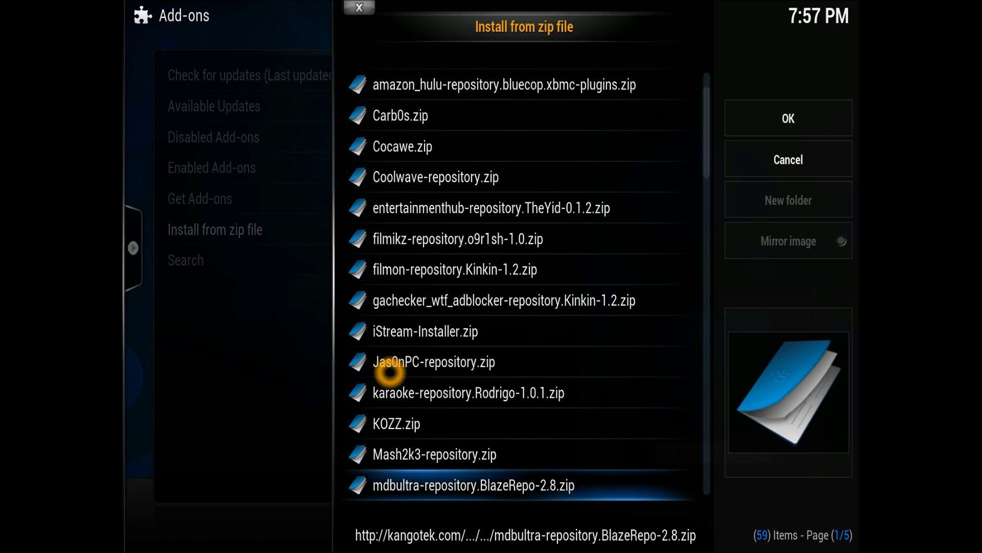
{"action": "key", "text": "Down"}
{"action": "key", "text": "Down"}
{"action": "key", "text": "Down"}
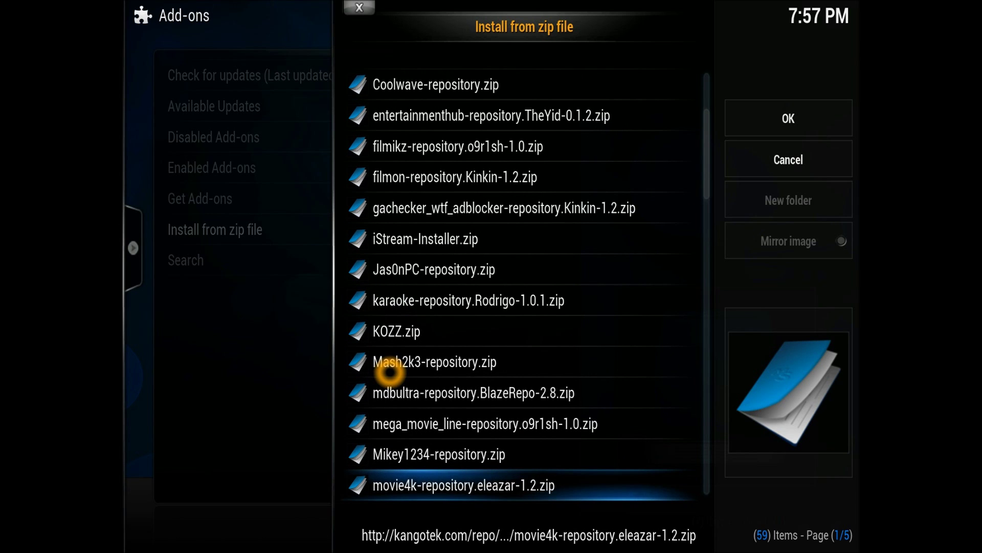
{"action": "key", "text": "BackSpace"}
{"action": "key", "text": "Down"}
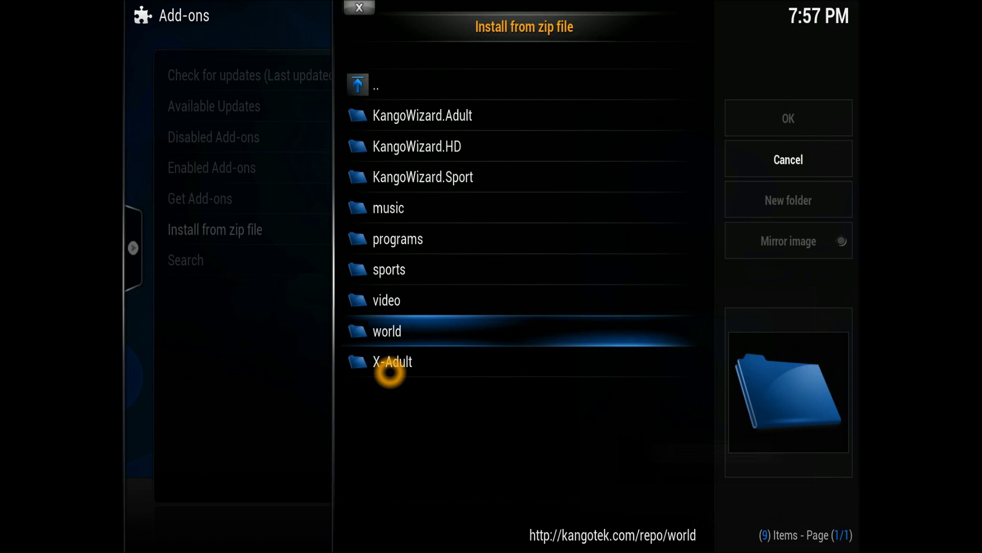
Install plugin.video.kangotek.zip from the KangoWizard.HD folder.
{"action": "key", "text": "Up"}
{"action": "key", "text": "Up"}
{"action": "key", "text": "Up"}
{"action": "key", "text": "Up"}
{"action": "key", "text": "Up"}
{"action": "key", "text": "Up"}
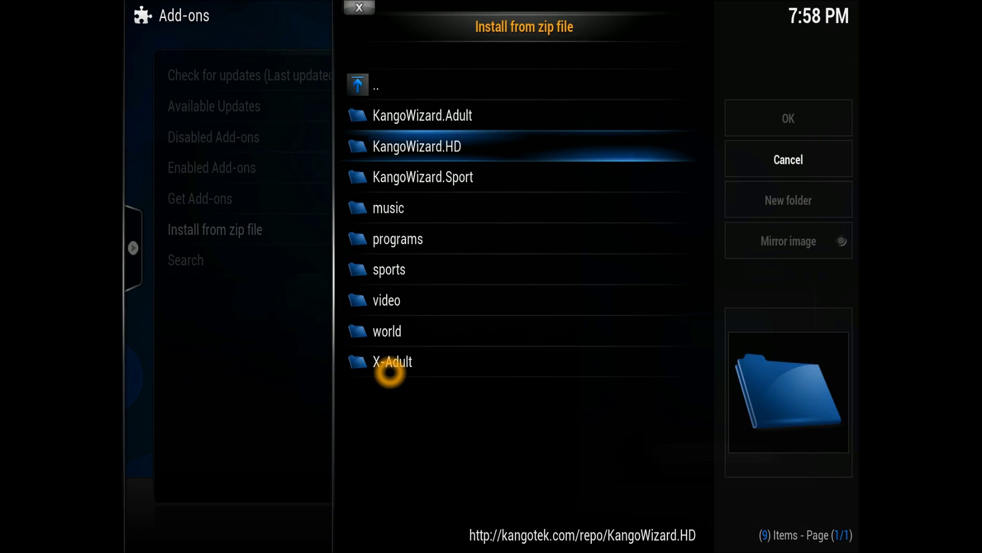
{"action": "key", "text": "Return"}
{"action": "key", "text": "Down"}
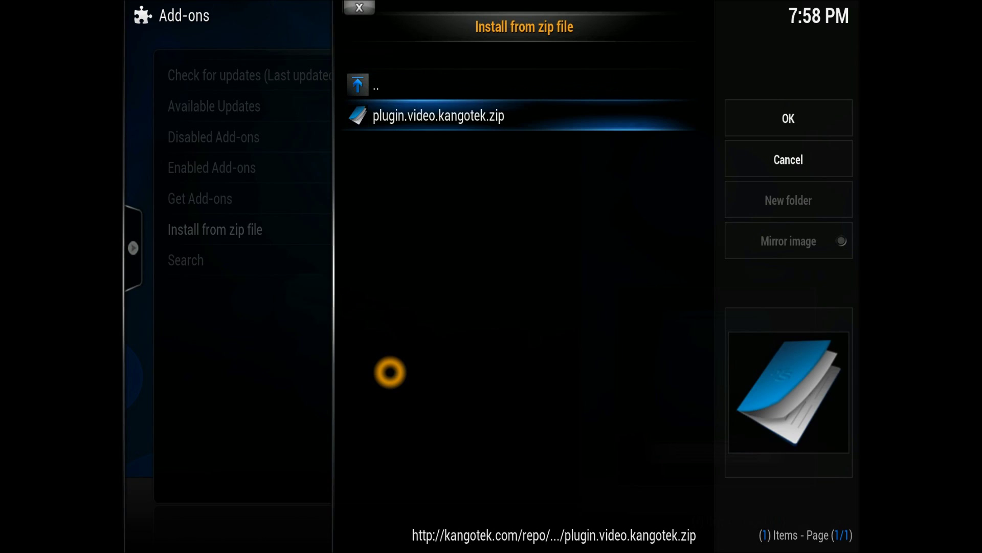
{"action": "key", "text": "Return"}
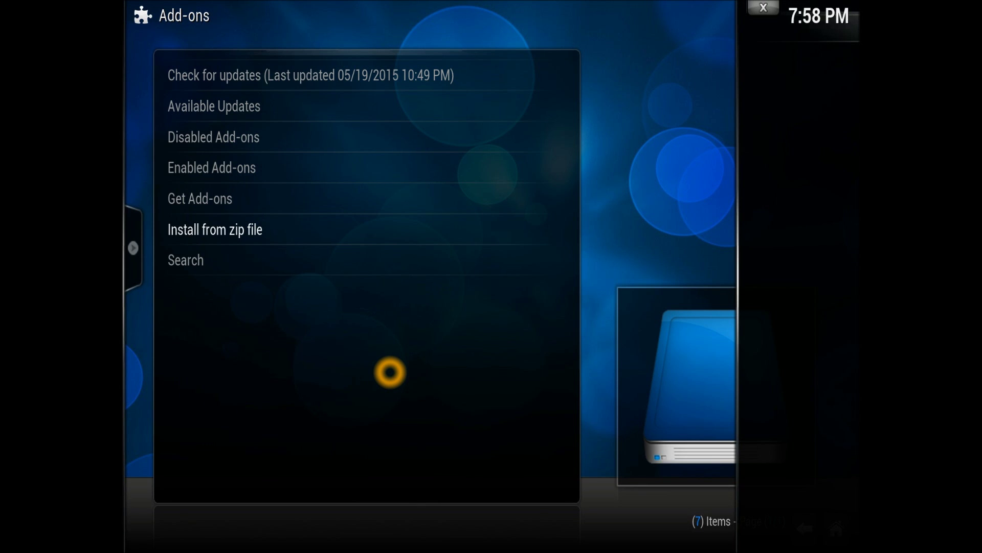
Open the Get Add-ons list and keep the current Windows color scheme, opting not to see that message again.
{"action": "key", "text": "Up"}
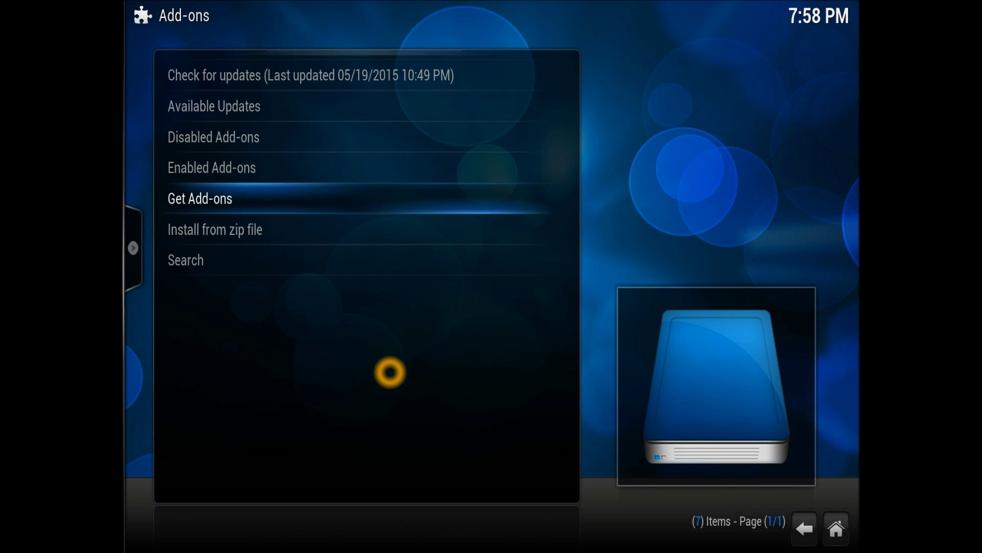
{"action": "key", "text": "Return"}
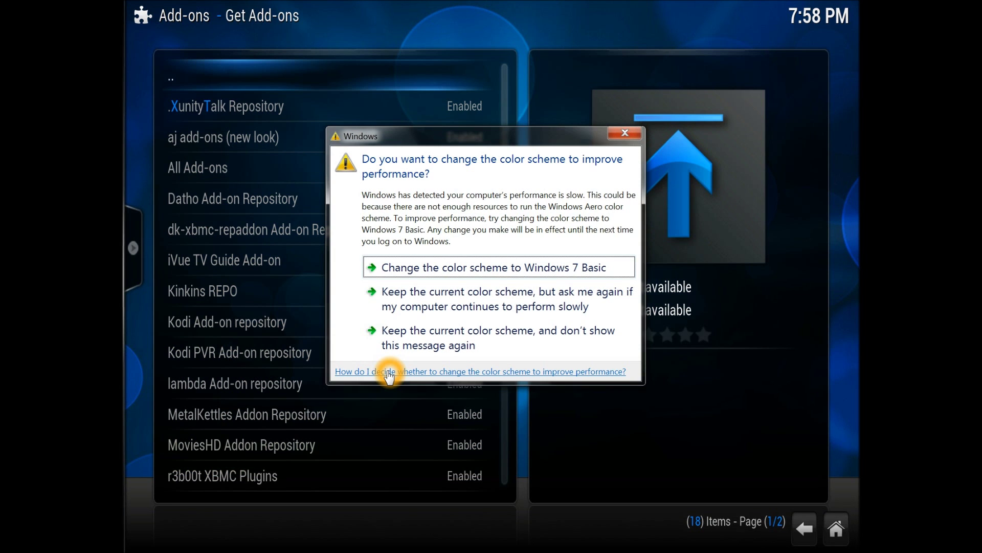
{"action": "key", "text": "Down"}
{"action": "key", "text": "Down"}
{"action": "key", "text": "Return"}
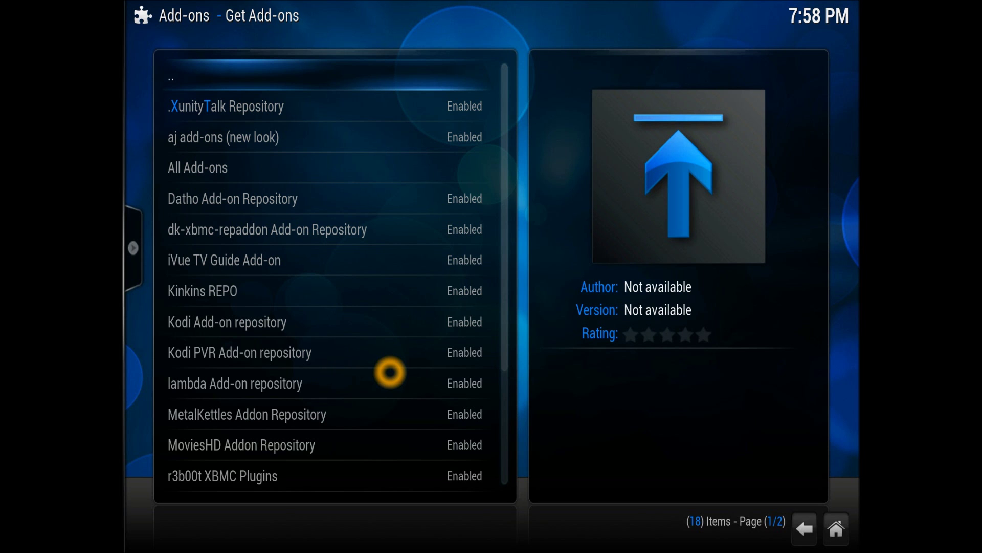
Look through the add-on repositories as far as iVue TV Guide Add-on and return to the add-on management options.
{"action": "key", "text": "Down"}
{"action": "key", "text": "Down"}
{"action": "key", "text": "Down"}
{"action": "key", "text": "Down"}
{"action": "key", "text": "Down"}
{"action": "key", "text": "Down"}
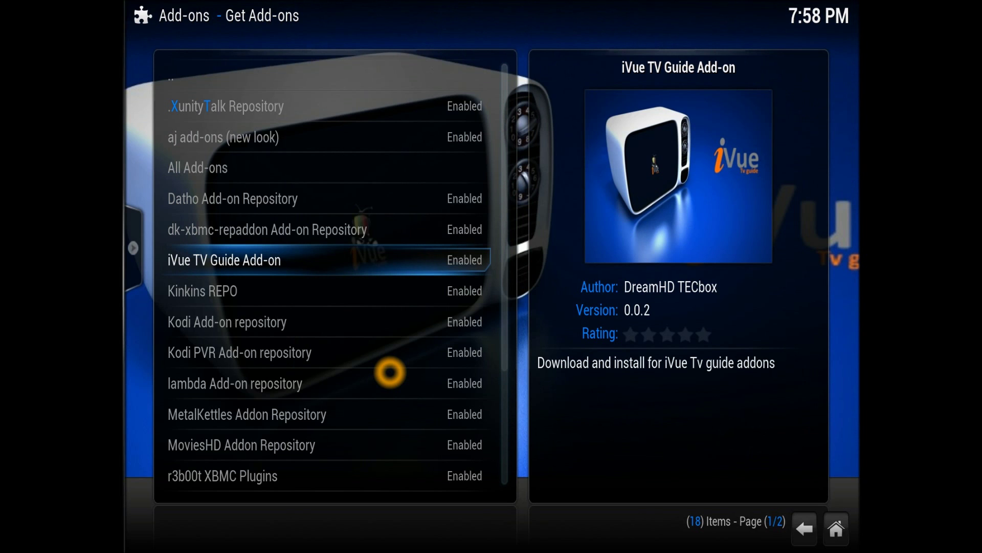
{"action": "key", "text": "BackSpace"}
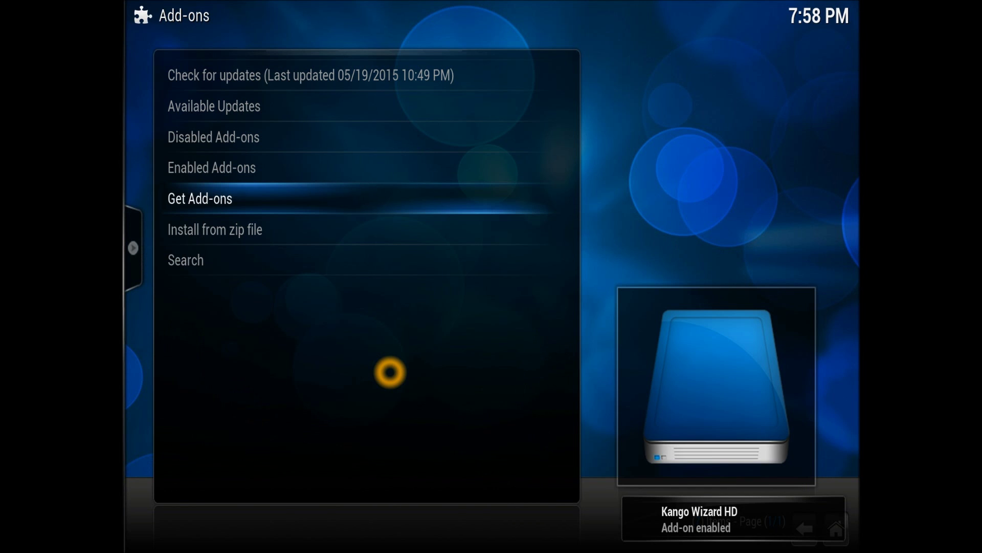
Leave the settings for the home screen and open the Programs section.
{"action": "key", "text": "BackSpace"}
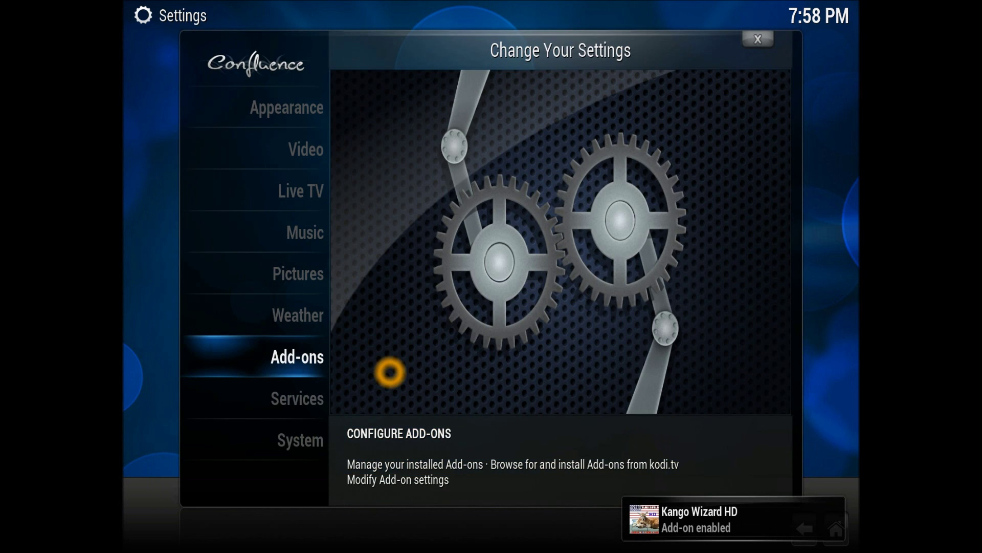
{"action": "key", "text": "BackSpace"}
{"action": "key", "text": "Left"}
{"action": "key", "text": "Left"}
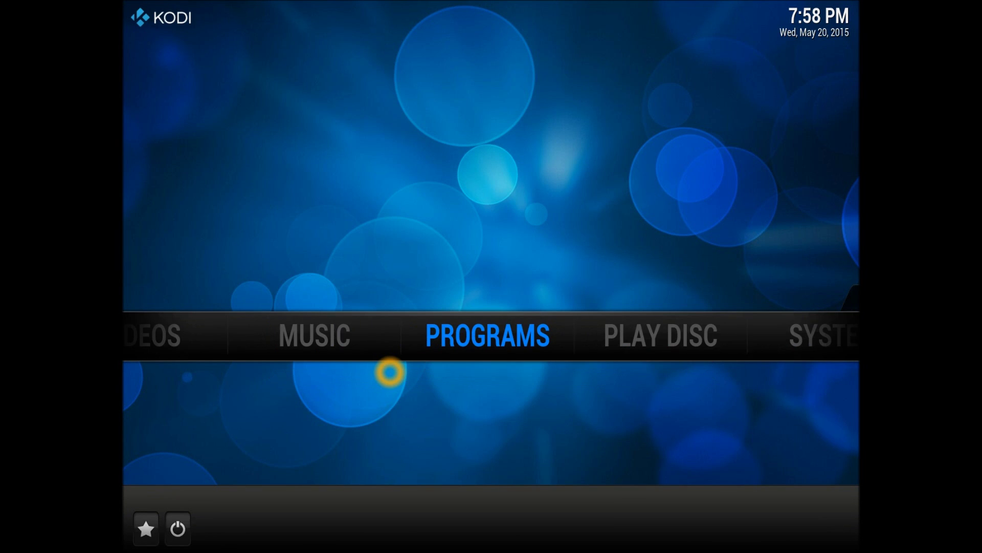
{"action": "key", "text": "Return"}
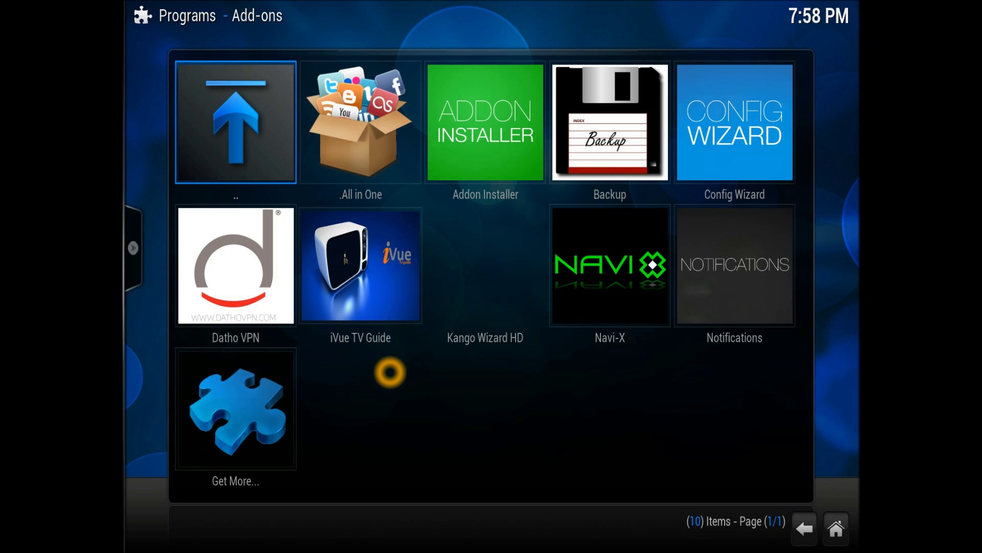
Run the Kango Wizard HD program add-on and agree to install the latest add-ons.
{"action": "key", "text": "Down"}
{"action": "key", "text": "Right"}
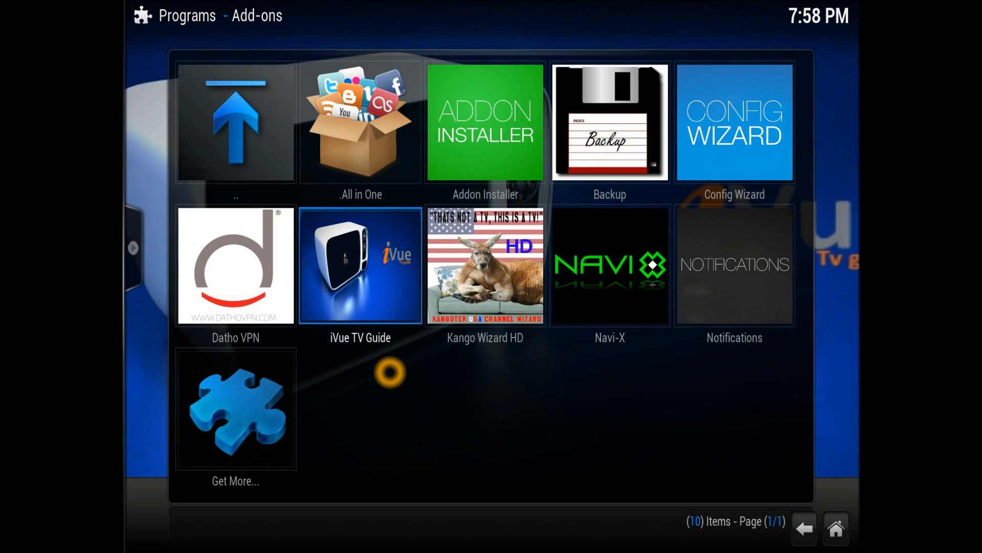
{"action": "key", "text": "Right"}
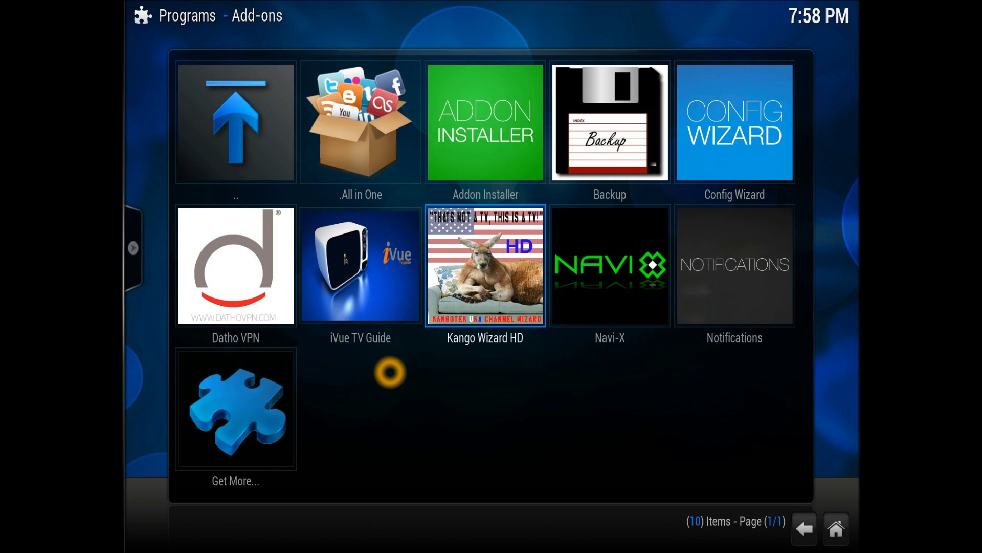
{"action": "key", "text": "Return"}
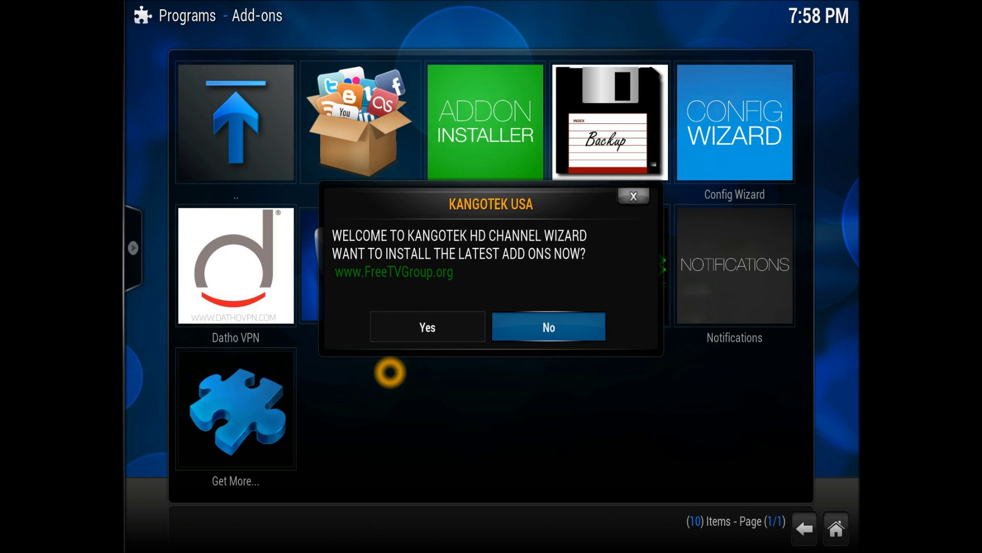
{"action": "key", "text": "Left"}
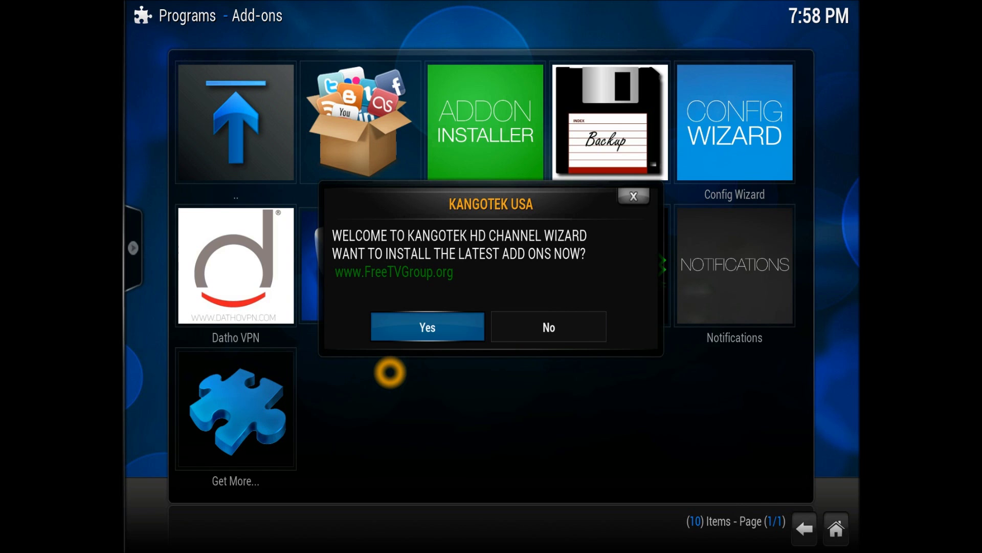
{"action": "key", "text": "Return"}
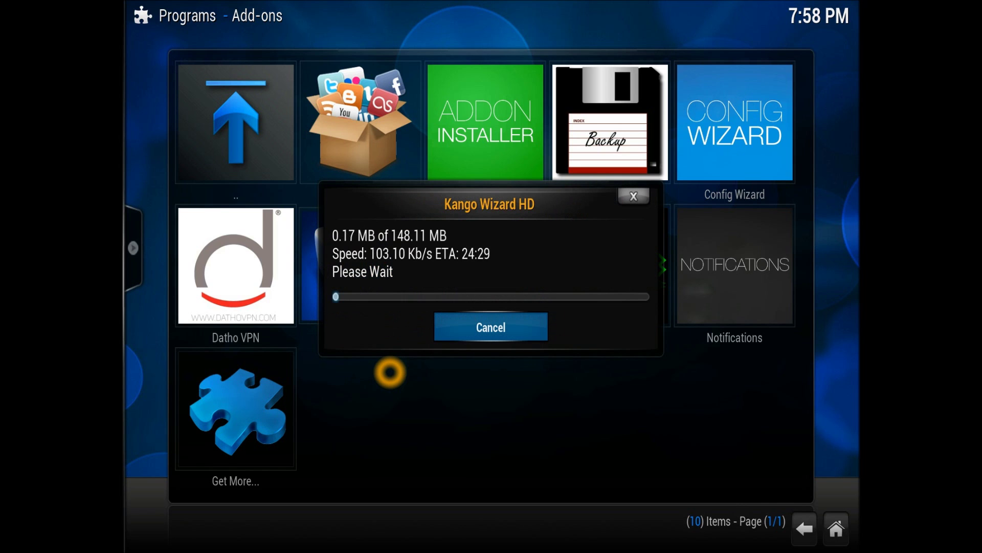